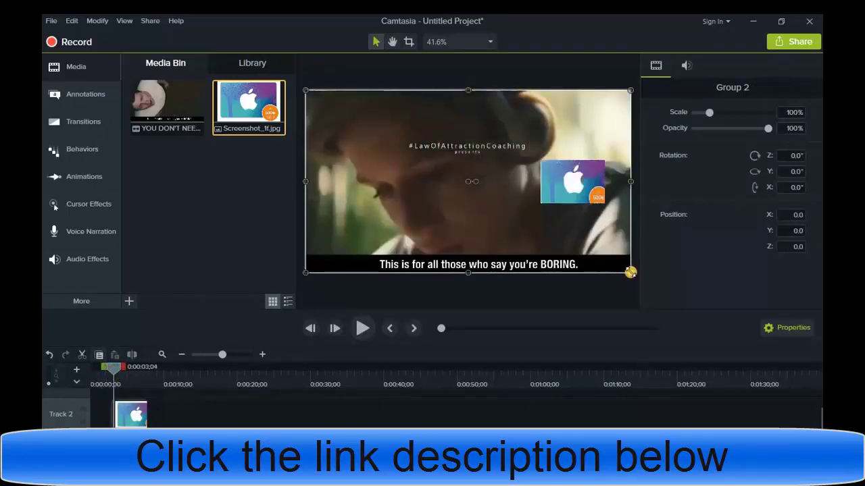
# Step: Shrink the video to about 66.7% against the canvas's left side and enlarge the gift card image in the free space beside it
pyautogui.moveTo(631, 273); pyautogui.dragTo(530, 244)
pyautogui.moveTo(498, 191); pyautogui.dragTo(498, 204)
pyautogui.click(133, 414)
pyautogui.moveTo(604, 204); pyautogui.dragTo(632, 215)
pyautogui.click(515, 123)
pyautogui.moveTo(529, 104); pyautogui.dragTo(523, 142)
pyautogui.moveTo(481, 186); pyautogui.dragTo(486, 168)
pyautogui.moveTo(576, 193)
pyautogui.mouseDown()
pyautogui.moveTo(574, 186)
pyautogui.moveTo(591, 198)
pyautogui.mouseUp()
pyautogui.click(228, 409)
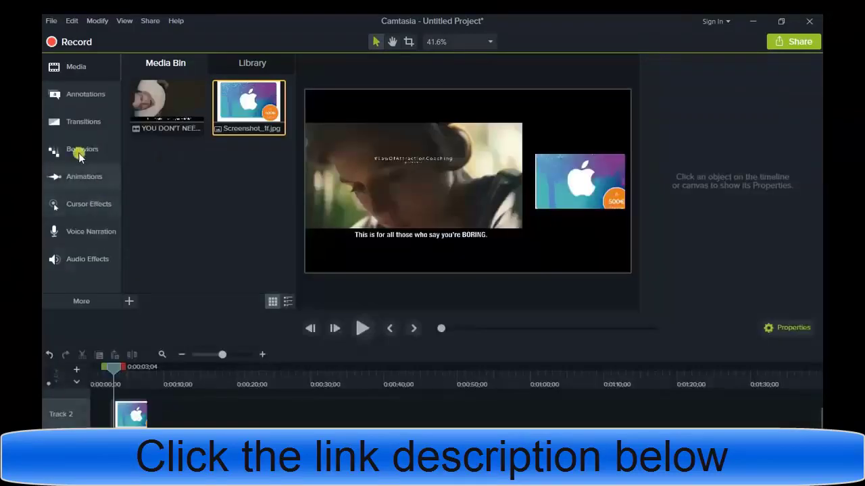
# Step: Add a plain text callout reading "Win $500 Gift From AMAZON"
pyautogui.click(85, 93)
pyautogui.moveTo(143, 231); pyautogui.dragTo(559, 132)
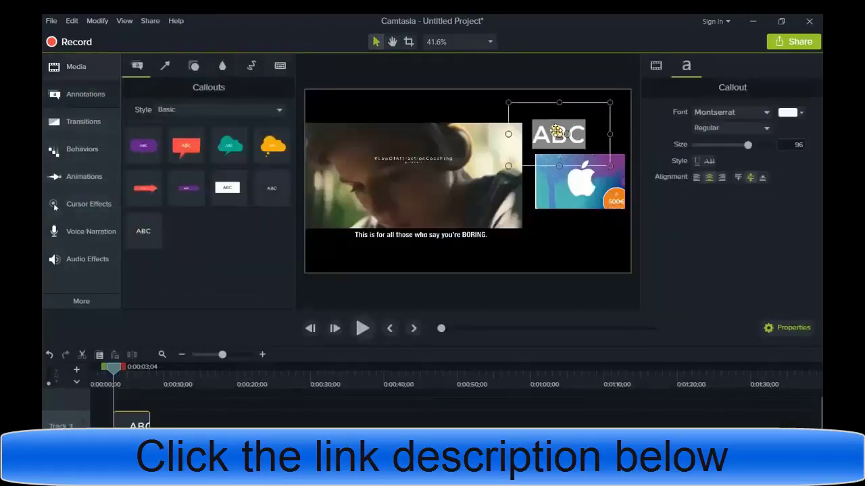
pyautogui.write('Win')
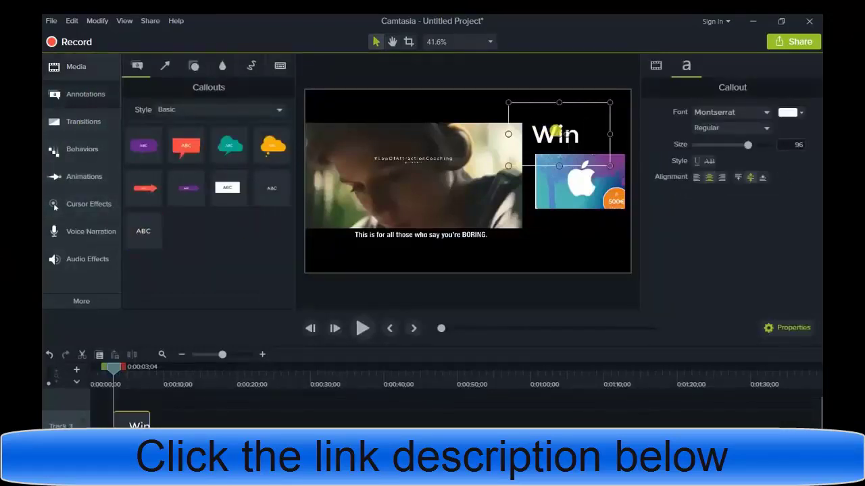
pyautogui.write(' $500')
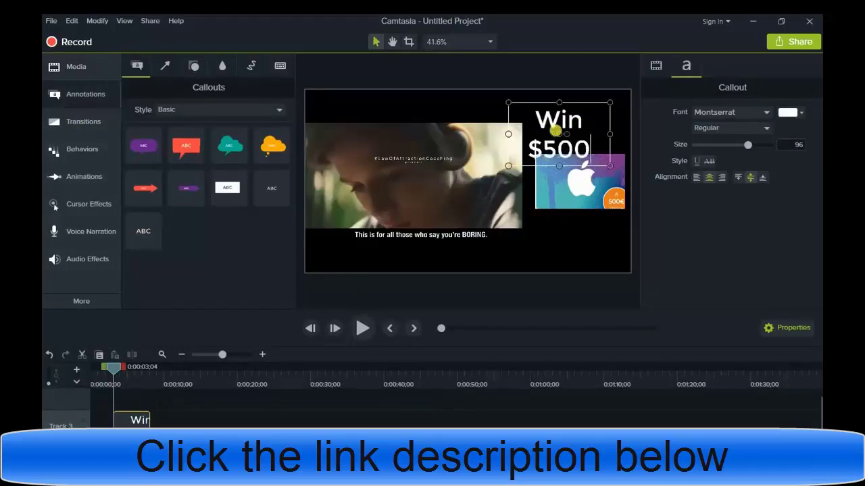
pyautogui.write(' Gift from')
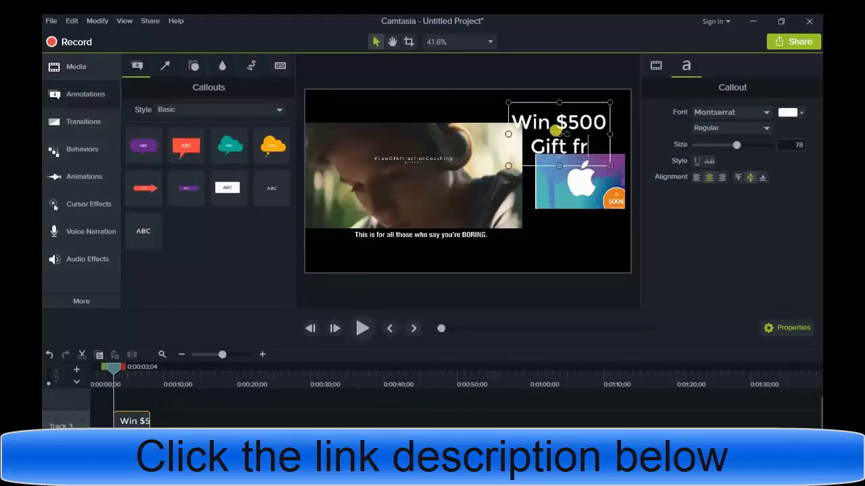
pyautogui.press('BackSpace')
pyautogui.press('BackSpace')
pyautogui.press('BackSpace')
pyautogui.press('BackSpace')
pyautogui.write('From AMAZON')
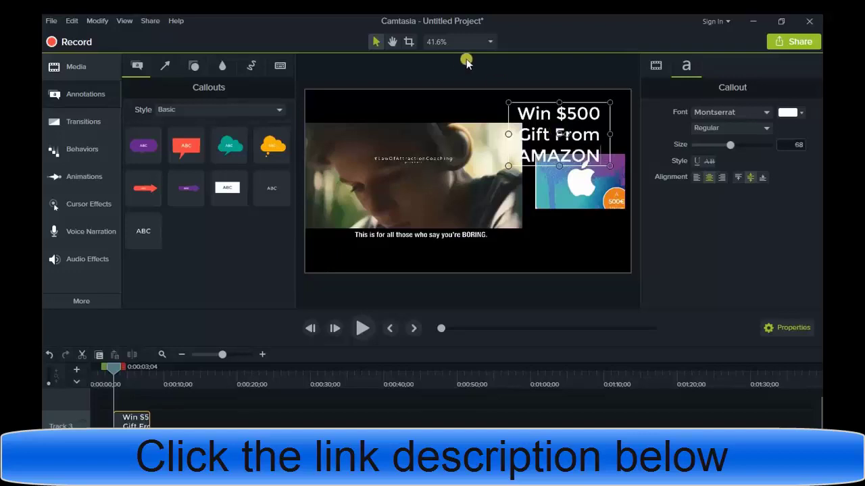
# Step: Resize the "Win $500 Gift From AMAZON" callout and place it beneath the gift card image
pyautogui.moveTo(508, 103); pyautogui.dragTo(502, 114)
pyautogui.moveTo(548, 145); pyautogui.dragTo(547, 226)
pyautogui.click(431, 399)
pyautogui.click(573, 239)
# Step: Add a second plain text callout above the gift card image reading "Sign up The Link Below"
pyautogui.click(180, 390)
pyautogui.moveTo(143, 231); pyautogui.dragTo(576, 120)
pyautogui.doubleClick(576, 120)
pyautogui.write('Sign up The Link')
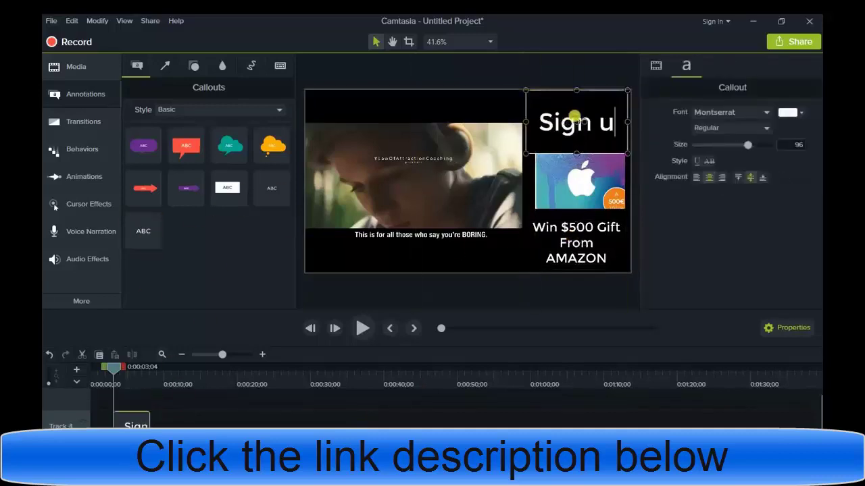
pyautogui.write(' Below')
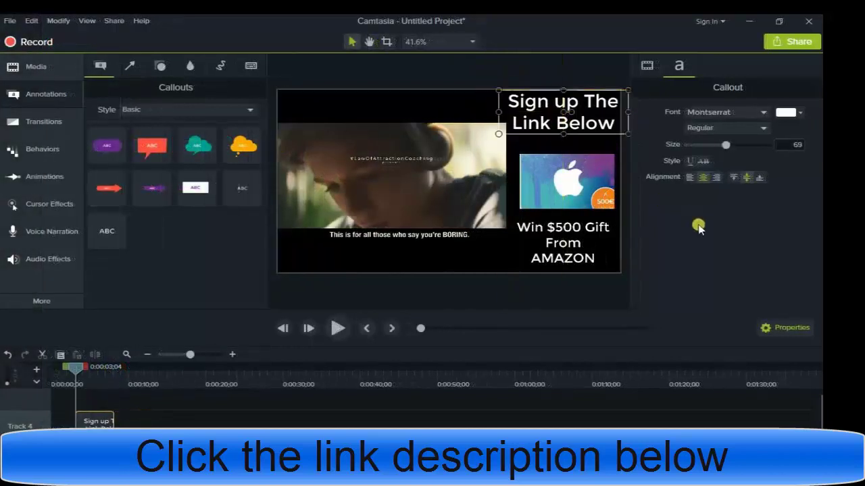
# Step: Enlarge the gift card image slightly and centre it between the two text callouts
pyautogui.click(462, 425)
pyautogui.moveTo(562, 191); pyautogui.dragTo(558, 179)
pyautogui.moveTo(609, 206); pyautogui.dragTo(614, 211)
pyautogui.click(608, 260)
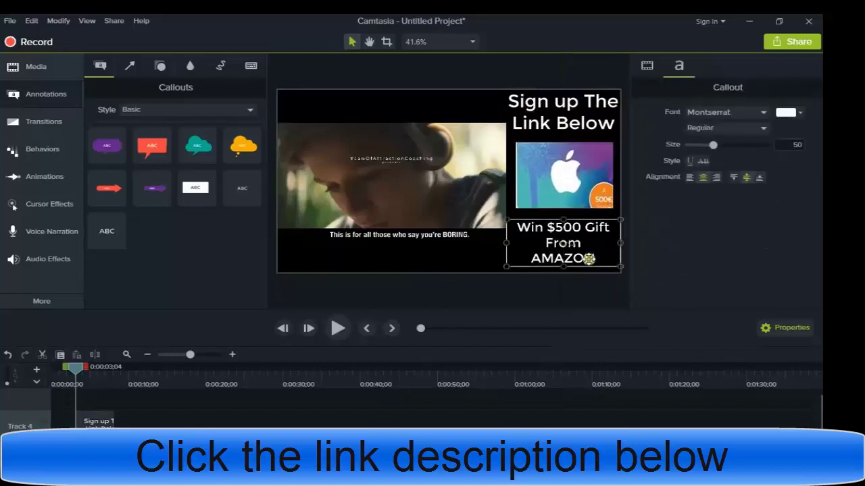
pyautogui.click(487, 175)
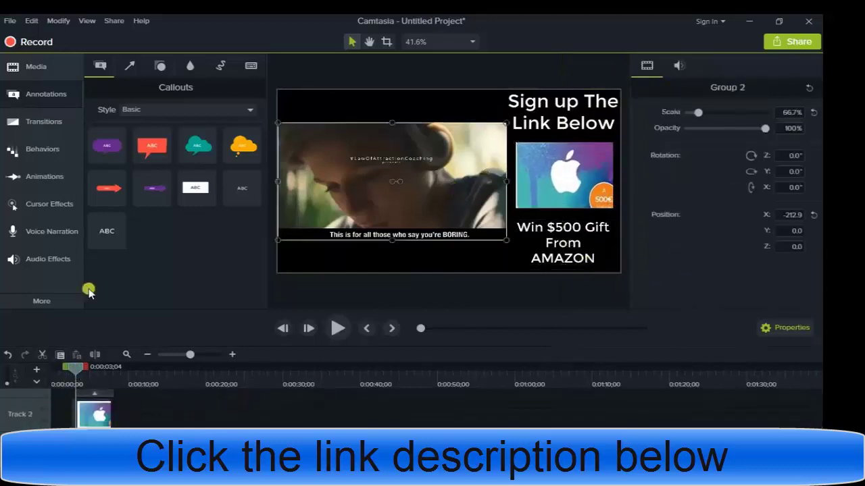
# Step: Add behaviors to the gift overlay, with Fade on the "Win $500" callout, and group the overlay elements
pyautogui.click(43, 149)
pyautogui.moveTo(131, 103); pyautogui.dragTo(541, 240)
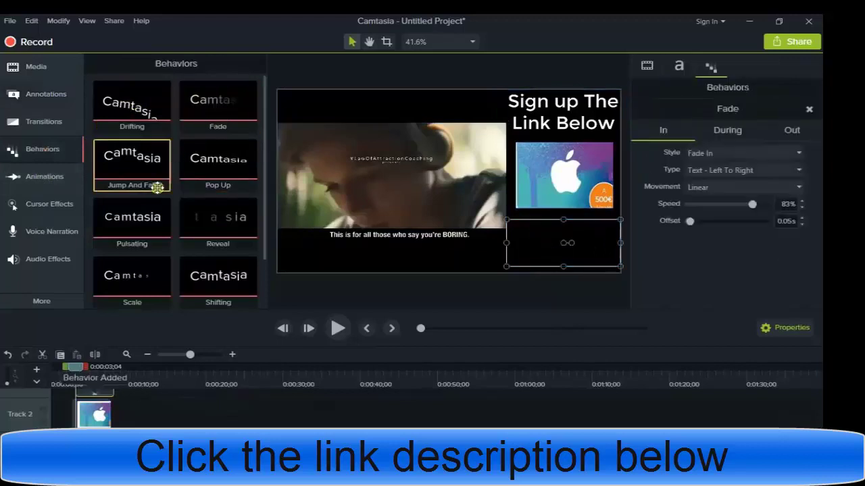
pyautogui.moveTo(269, 262); pyautogui.dragTo(554, 182)
pyautogui.moveTo(158, 435); pyautogui.dragTo(117, 379)
pyautogui.hotkey('ctrl', 'g')
# Step: Split the video where the first gift overlay ends and restore the following clip to full canvas size
pyautogui.scroll(-1, 116, 439)
pyautogui.click(108, 446)
pyautogui.click(95, 354)
pyautogui.click(145, 466)
pyautogui.click(145, 446)
pyautogui.moveTo(377, 208); pyautogui.dragTo(377, 176)
pyautogui.moveTo(506, 203); pyautogui.dragTo(621, 273)
# Step: Copy the gift overlay group and paste it on the timeline at about 0:00:37
pyautogui.moveTo(136, 377); pyautogui.dragTo(358, 384)
pyautogui.click(105, 404)
pyautogui.moveTo(104, 404); pyautogui.dragTo(87, 408)
pyautogui.hotkey('ctrl', 'c')
pyautogui.hotkey('ctrl', 'v')
# Step: Shrink the video clip beside the second gift overlay to 78.3% scale and lengthen that overlay group to about 0:00:46
pyautogui.moveTo(339, 370)
pyautogui.mouseDown()
pyautogui.moveTo(250, 371)
pyautogui.moveTo(365, 378)
pyautogui.moveTo(340, 372)
pyautogui.mouseUp()
pyautogui.click(365, 382)
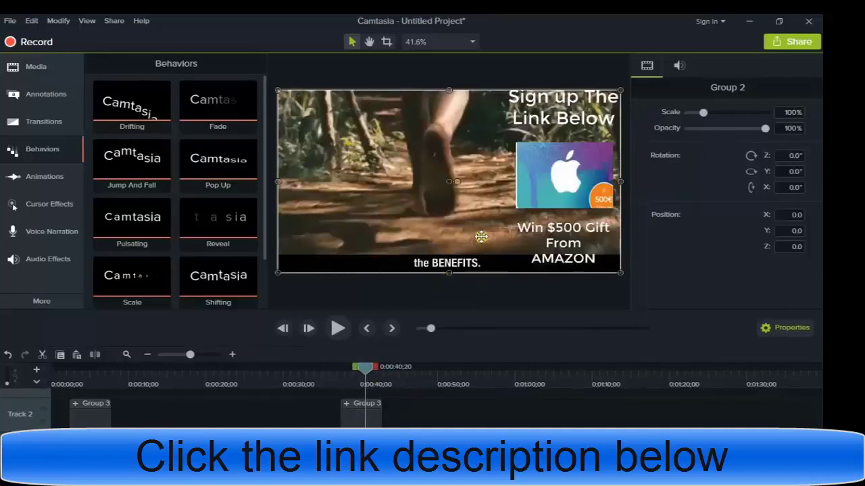
pyautogui.moveTo(620, 272); pyautogui.dragTo(481, 231)
pyautogui.moveTo(415, 187); pyautogui.dragTo(413, 209)
pyautogui.moveTo(481, 185); pyautogui.dragTo(500, 185)
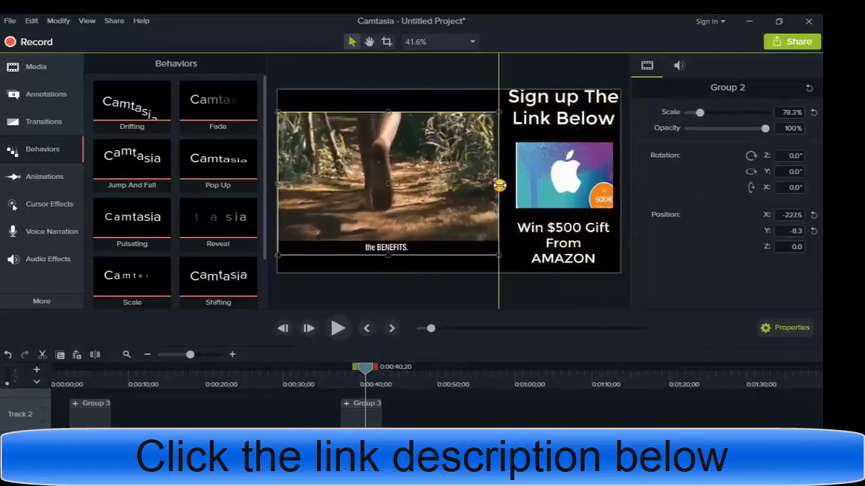
pyautogui.click(411, 413)
pyautogui.moveTo(388, 419); pyautogui.dragTo(409, 420)
# Step: Split the video where the second gift overlay ends and widen the following clip to the full canvas width
pyautogui.moveTo(400, 383); pyautogui.dragTo(406, 390)
pyautogui.click(405, 450)
pyautogui.click(95, 354)
pyautogui.moveTo(500, 183); pyautogui.dragTo(620, 184)
# Step: Split the video at 0:00:59;05 and place another copy of the gift overlay group there
pyautogui.moveTo(410, 373); pyautogui.dragTo(510, 380)
pyautogui.click(95, 355)
pyautogui.click(310, 410)
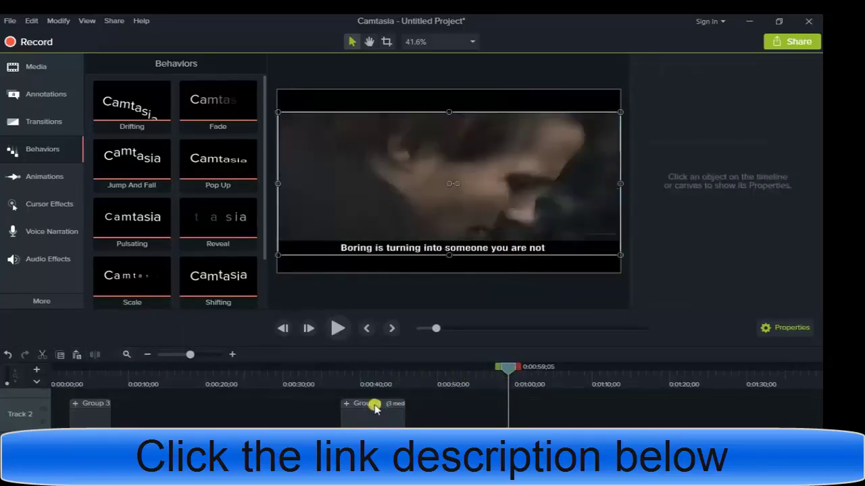
pyautogui.click(555, 419)
# Step: Scale the video clip at the third gift overlay to 73.3% and split it where the overlay ends, at 0:01:04;09
pyautogui.moveTo(621, 273); pyautogui.dragTo(509, 248)
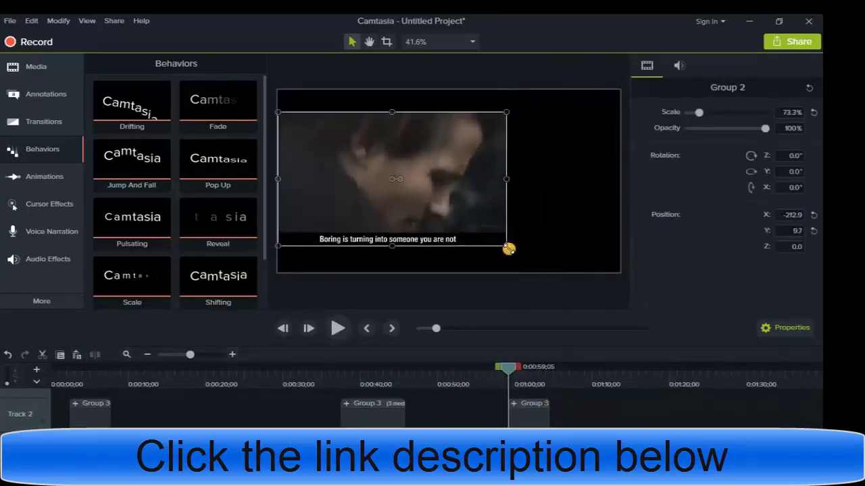
pyautogui.click(523, 380)
pyautogui.moveTo(558, 382); pyautogui.dragTo(548, 382)
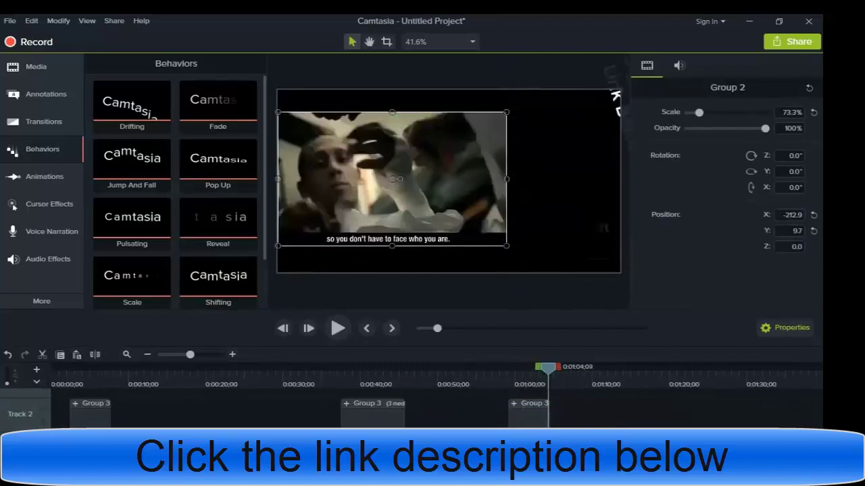
pyautogui.click(95, 354)
# Step: Restore the clip after the third gift overlay to 100% scale across the canvas
pyautogui.click(566, 444)
pyautogui.moveTo(507, 178); pyautogui.dragTo(612, 185)
pyautogui.moveTo(450, 113); pyautogui.dragTo(449, 257)
# Step: Split the video at 0:01:10;10 and delete the remaining part
pyautogui.click(595, 383)
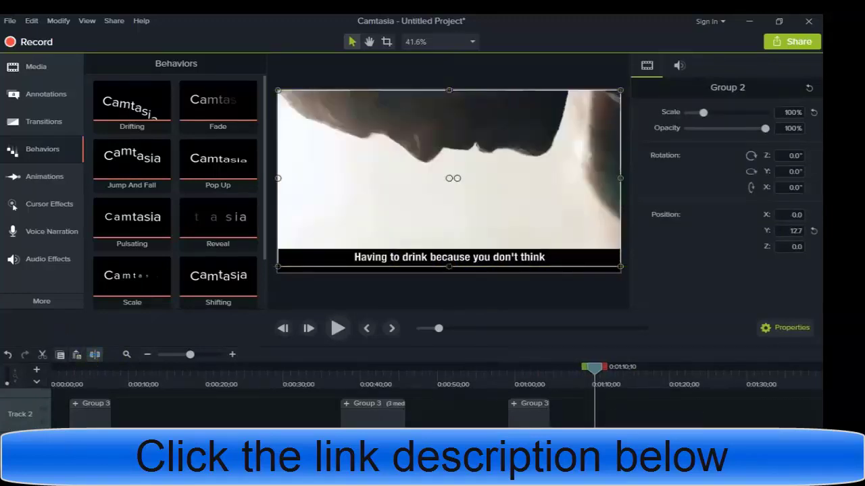
pyautogui.click(95, 355)
pyautogui.click(629, 436)
pyautogui.press('Delete')
# Step: Select all the clips and overlay groups on the timeline and combine them into one group
pyautogui.moveTo(628, 443); pyautogui.dragTo(59, 377)
pyautogui.rightClick(647, 446)
pyautogui.click(635, 445)
pyautogui.moveTo(635, 445); pyautogui.dragTo(12, 385)
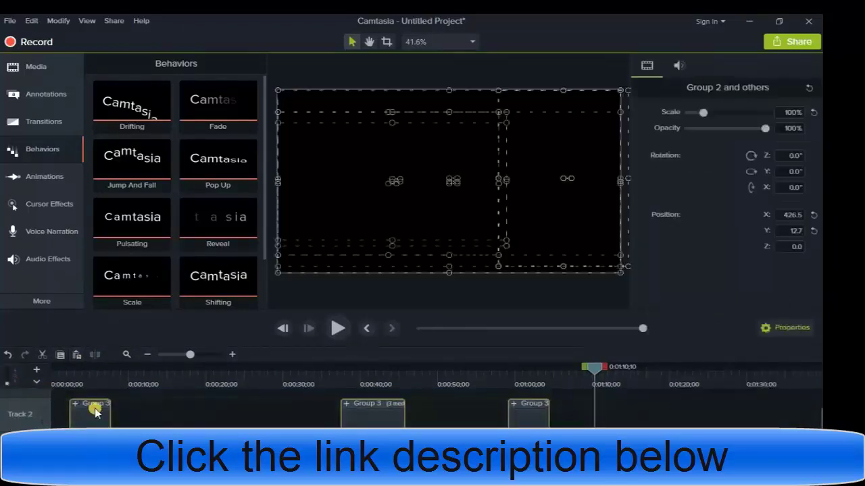
pyautogui.hotkey('ctrl', 'g')
# Step: Produce the video as a local file with the production name "demo project"
pyautogui.click(777, 42)
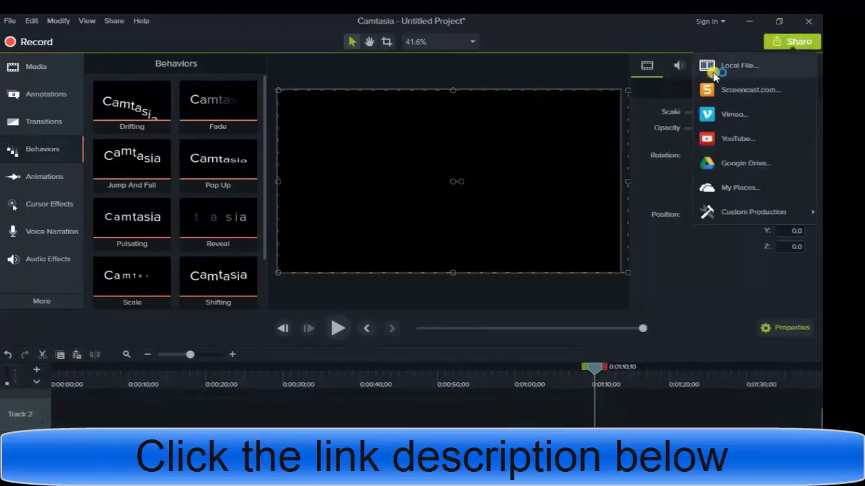
pyautogui.click(736, 65)
pyautogui.click(450, 142)
pyautogui.click(421, 308)
pyautogui.press('Return')
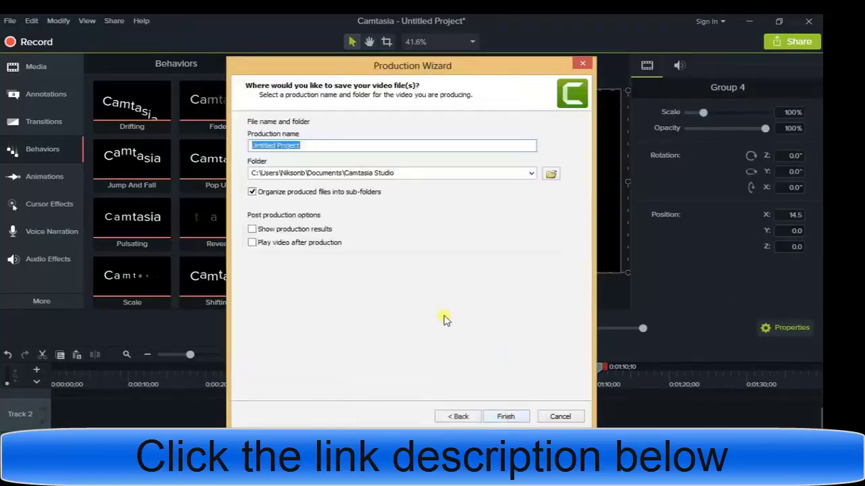
pyautogui.write('demo proj')
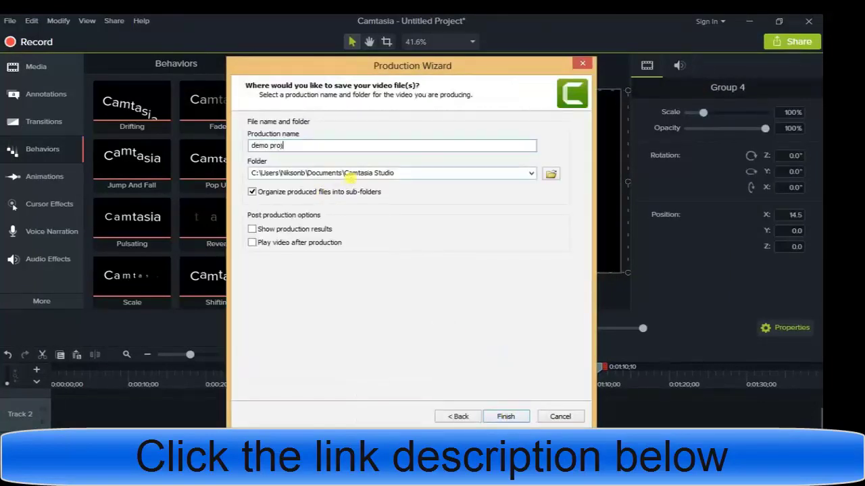
pyautogui.write('ect')
pyautogui.press('Return')
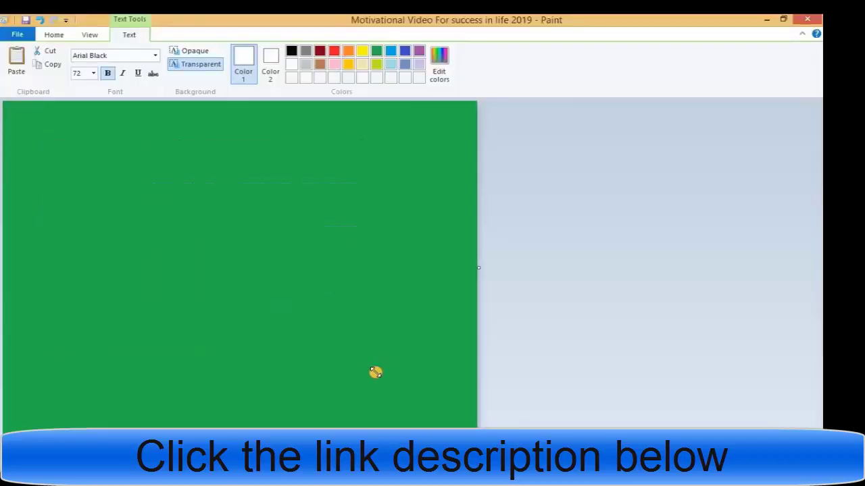
# Step: In Paint, finalize the white "MAKE IT EYE CATCHY" text on the green thumbnail, then close the image and save the changes
pyautogui.hotkey('ctrl', 'a')
pyautogui.click(344, 334)
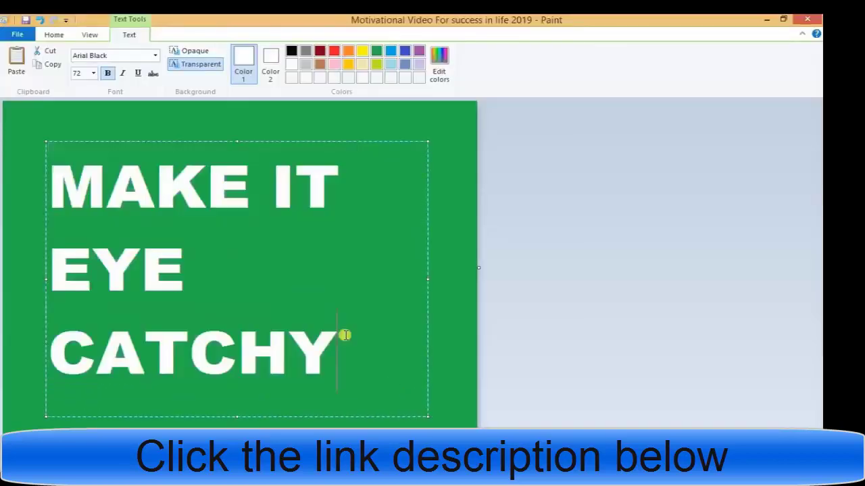
pyautogui.click(444, 158)
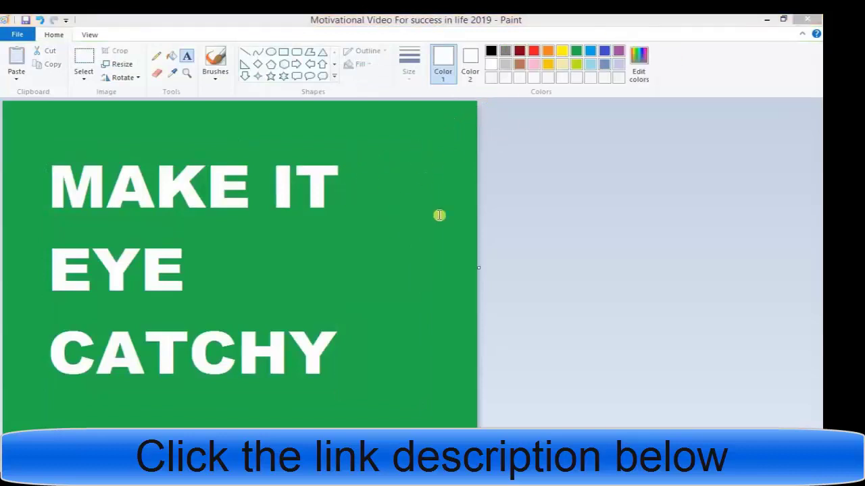
pyautogui.click(804, 20)
pyautogui.click(387, 263)
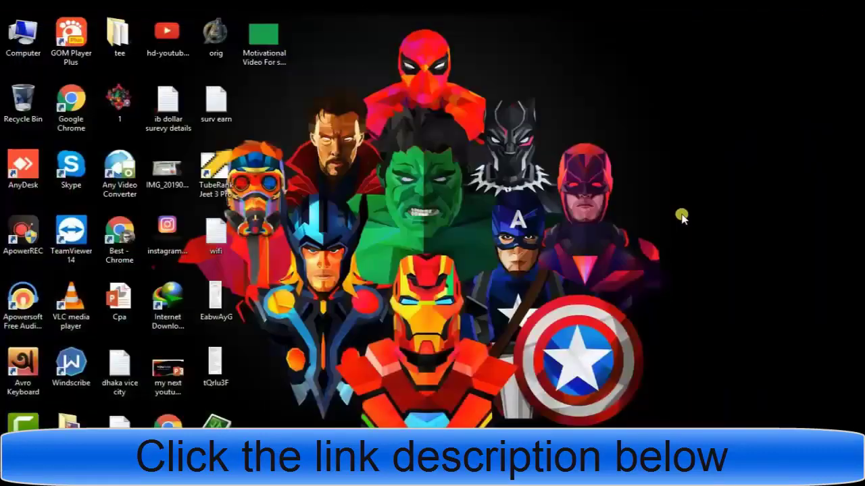
# Step: Copy the file name of the "Motivational Video For success in life 2019" thumbnail on the desktop
pyautogui.rightClick(287, 44)
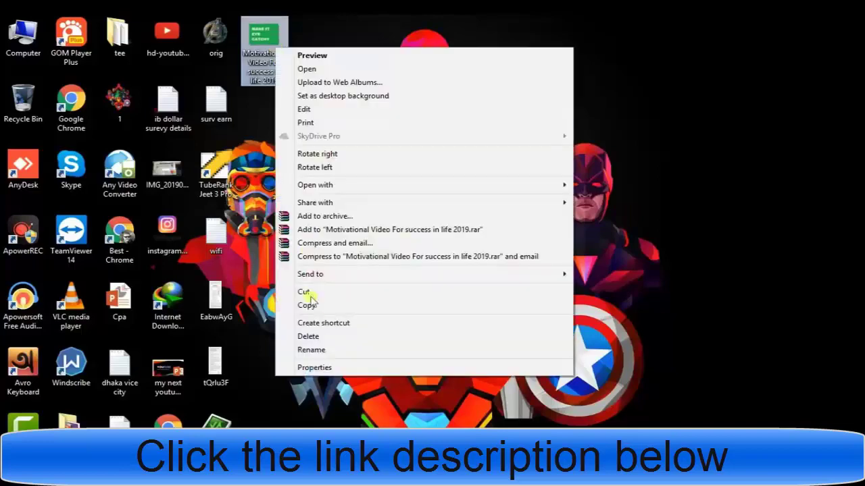
pyautogui.click(307, 349)
pyautogui.rightClick(271, 73)
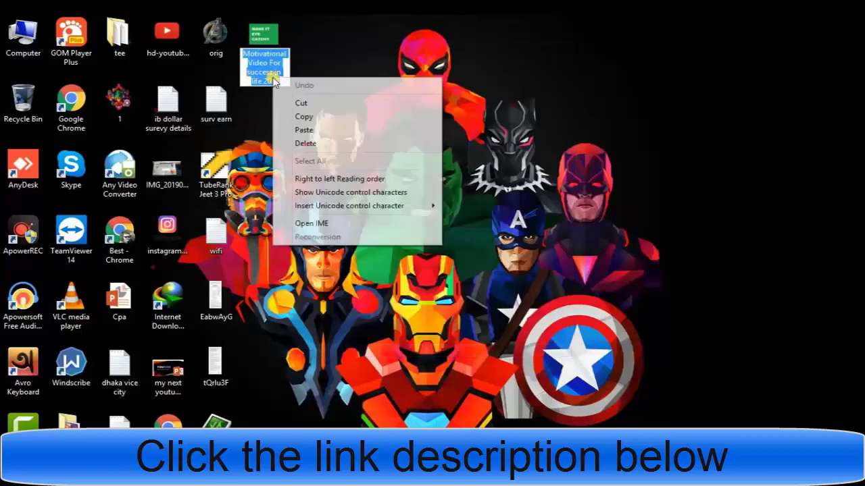
pyautogui.click(303, 116)
pyautogui.click(371, 88)
# Step: Open the thumbnail's file details and set its title to "Motivational Video For success in life 2019"
pyautogui.rightClick(264, 46)
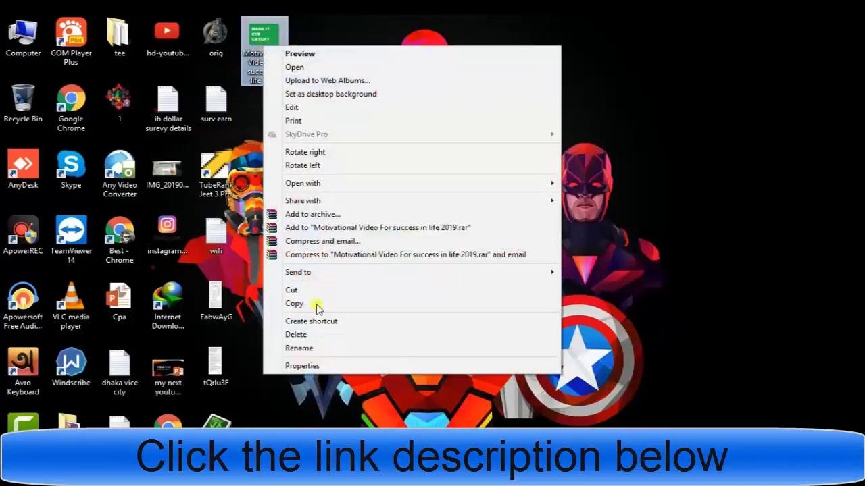
pyautogui.click(295, 367)
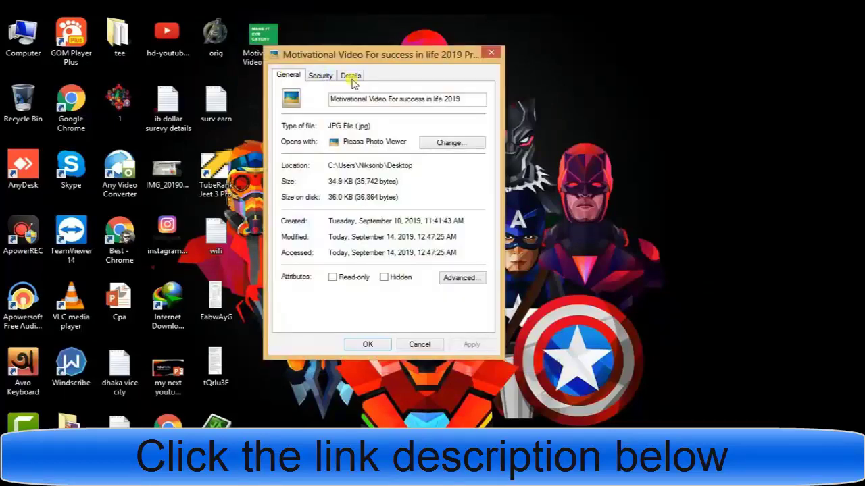
pyautogui.click(352, 77)
pyautogui.hotkey('ctrl', 'v')
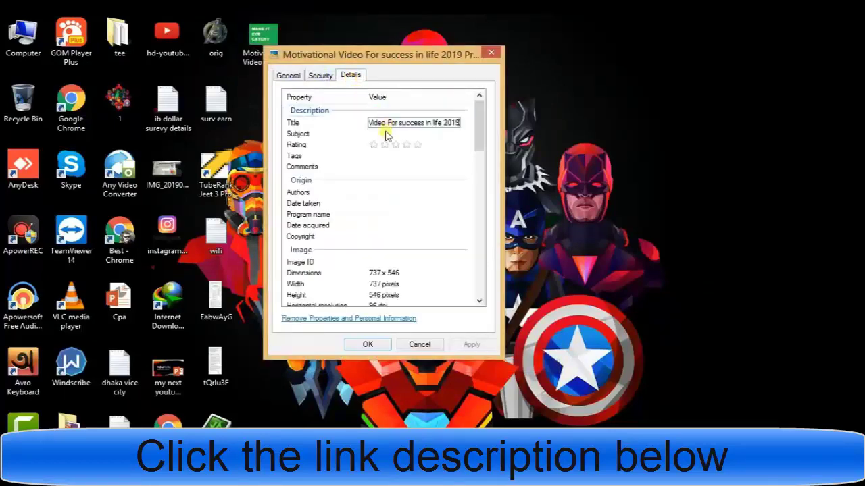
# Step: Set the thumbnail file's subject to "MOTIVATIONAL VIDEOS"
pyautogui.click(388, 133)
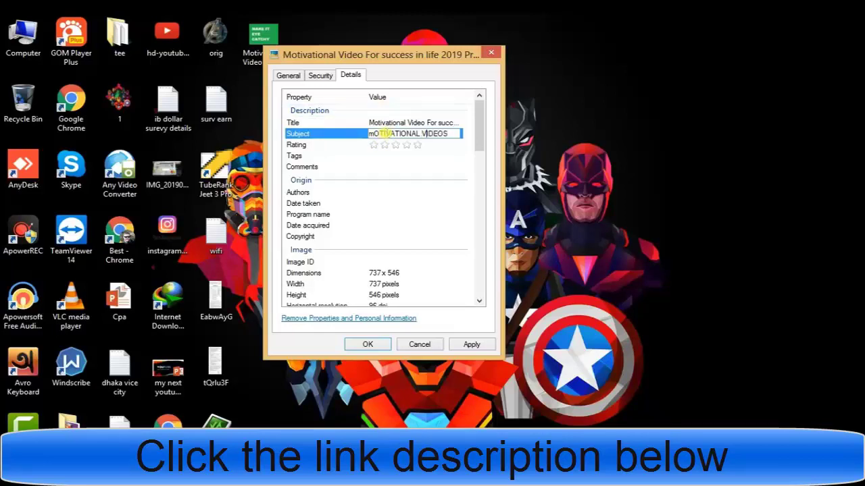
pyautogui.press('BackSpace')
pyautogui.write('M')
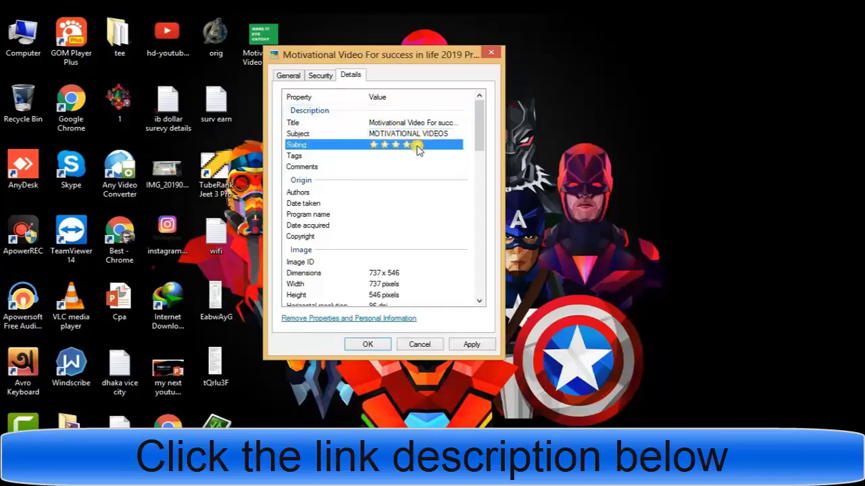
# Step: Set the thumbnail file's tags to "PUT TAGS FROM YOUR ANALYSIS DATA,"
pyautogui.click(411, 155)
pyautogui.hotkey('ctrl', 'v')
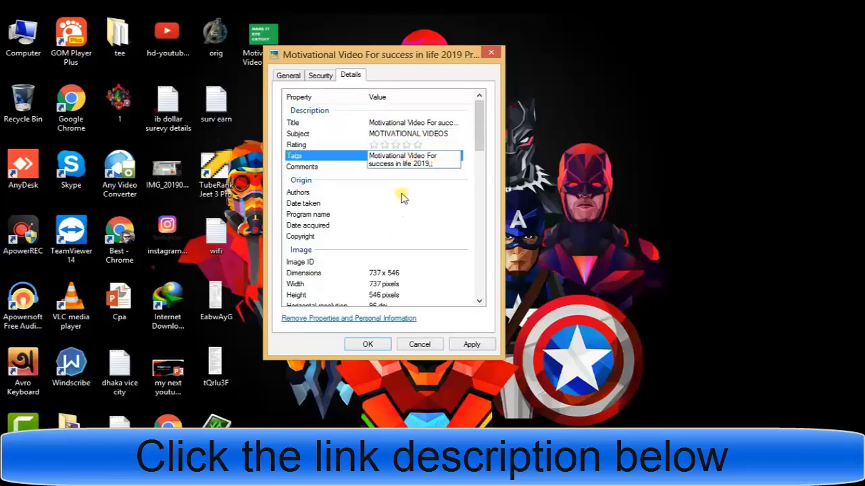
pyautogui.moveTo(441, 160); pyautogui.dragTo(363, 155)
pyautogui.hotkey('ctrl', 'c')
pyautogui.write('PUT TAGS FROM')
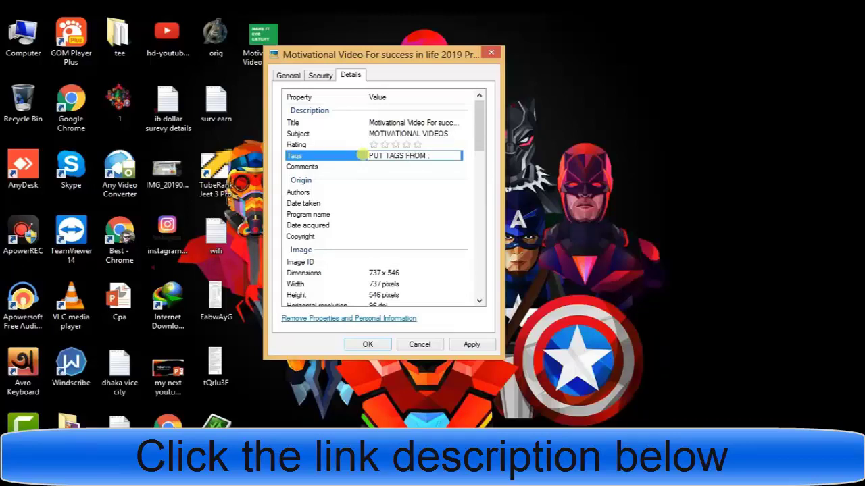
pyautogui.write('NALYSIS DATA,')
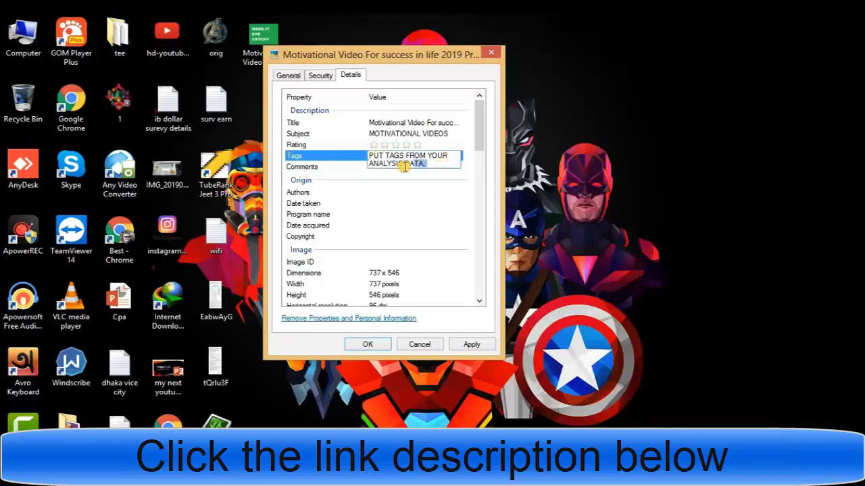
# Step: Replace the thumbnail file's placeholder tags with "MOTIVATIONAL VIDEOS"
pyautogui.click(324, 158)
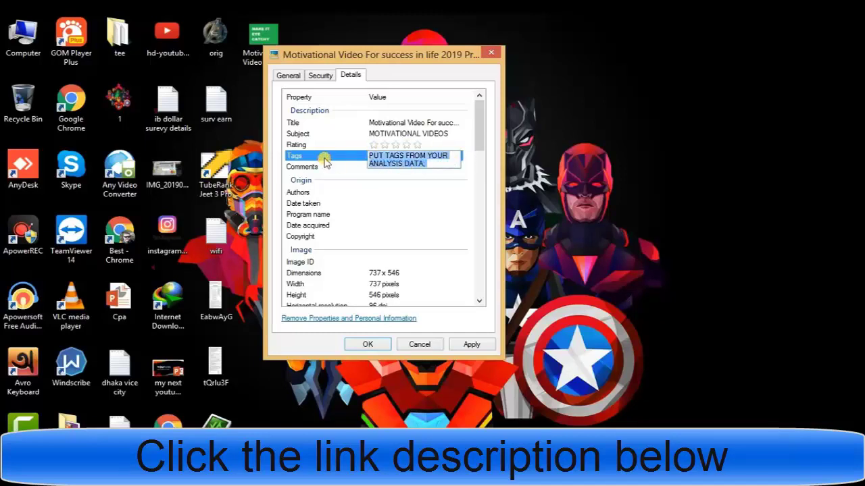
pyautogui.press('Delete')
pyautogui.write('MOTIVATIONA')
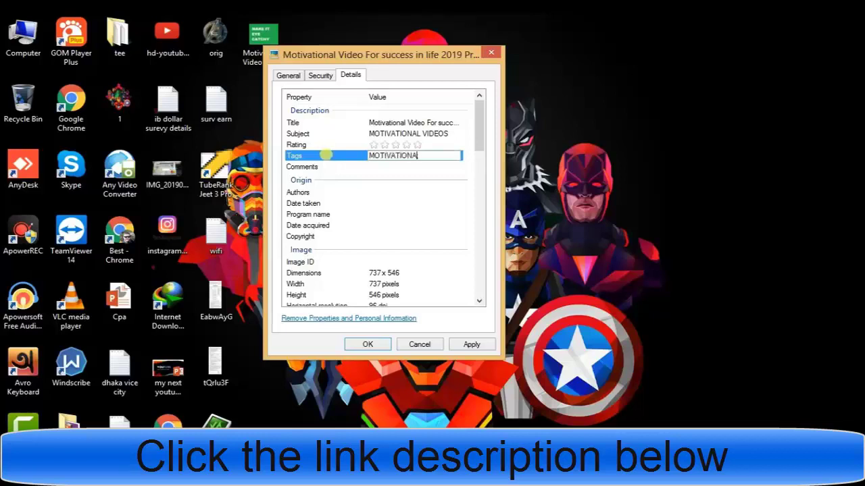
pyautogui.write('L VIDEOS;')
pyautogui.click(413, 145)
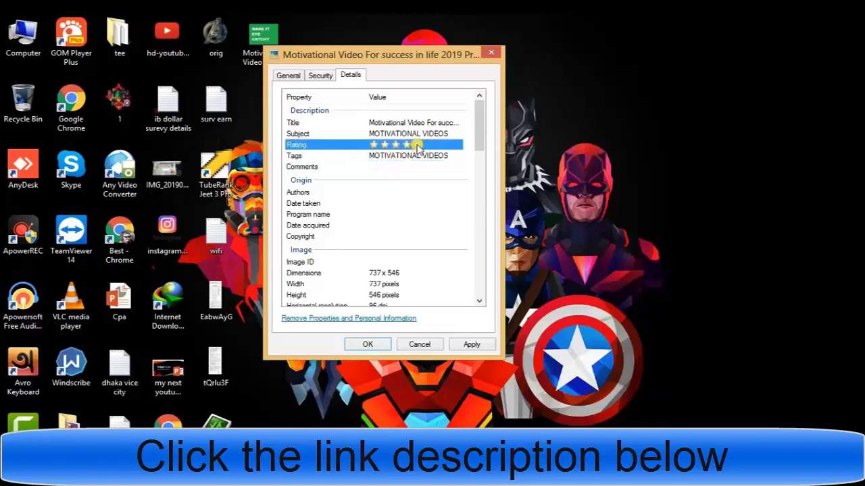
# Step: Paste the copied title "Motivational Video For success in life 2019" into the thumbnail file's comments
pyautogui.click(415, 169)
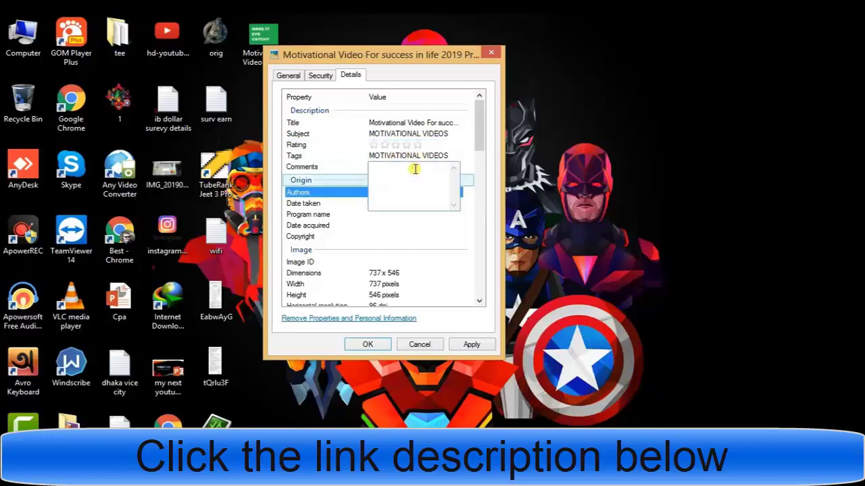
pyautogui.hotkey('ctrl', 'v')
pyautogui.click(327, 198)
# Step: Set the thumbnail file's date taken and date acquired to 9/14/2019 and save the file details
pyautogui.click(392, 201)
pyautogui.click(395, 206)
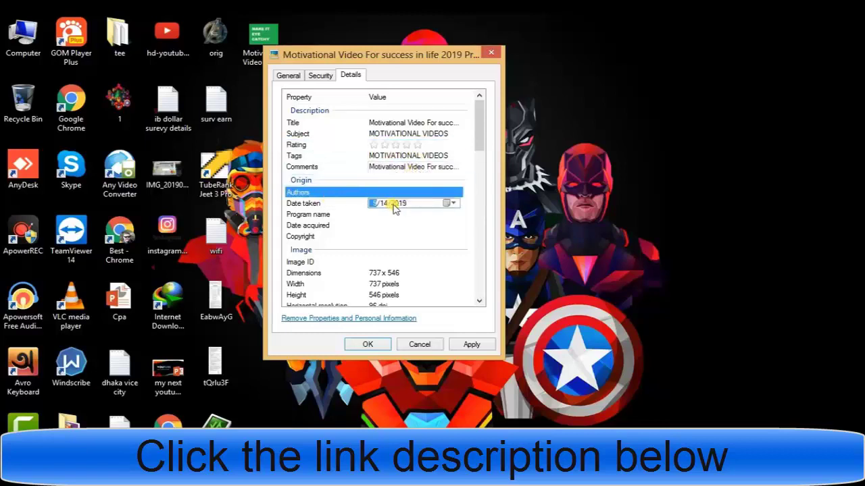
pyautogui.click(453, 204)
pyautogui.click(449, 251)
pyautogui.click(438, 225)
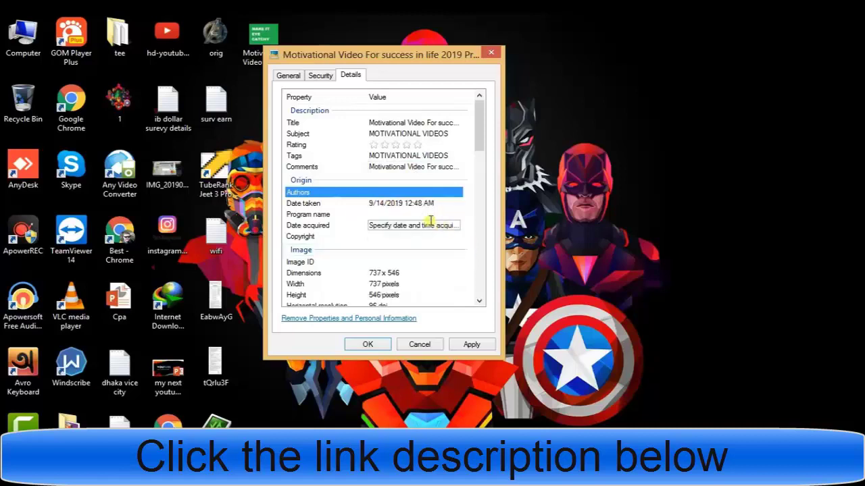
pyautogui.click(403, 230)
pyautogui.click(454, 226)
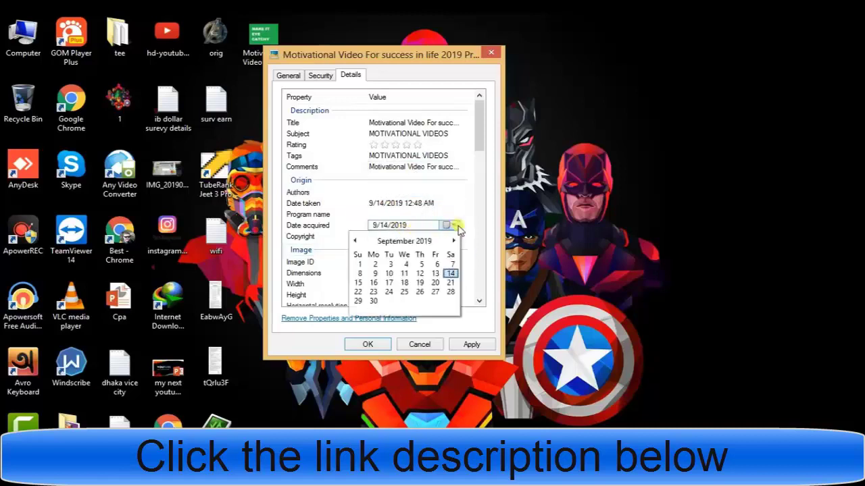
pyautogui.click(450, 272)
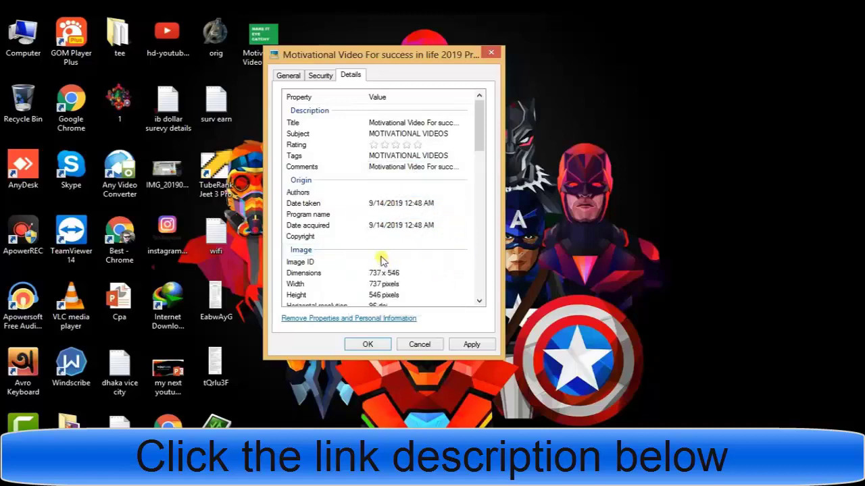
pyautogui.click(369, 347)
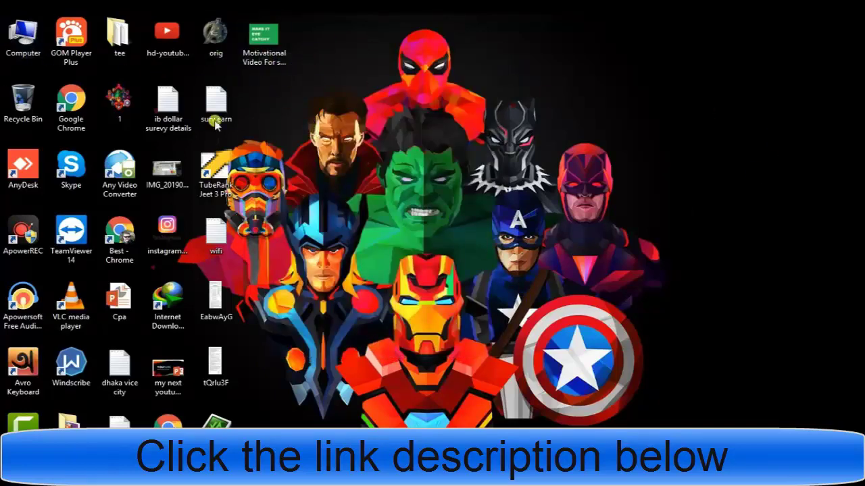
# Step: Open the demo project folder inside Camtasia Studio in the Documents library
pyautogui.doubleClick(33, 39)
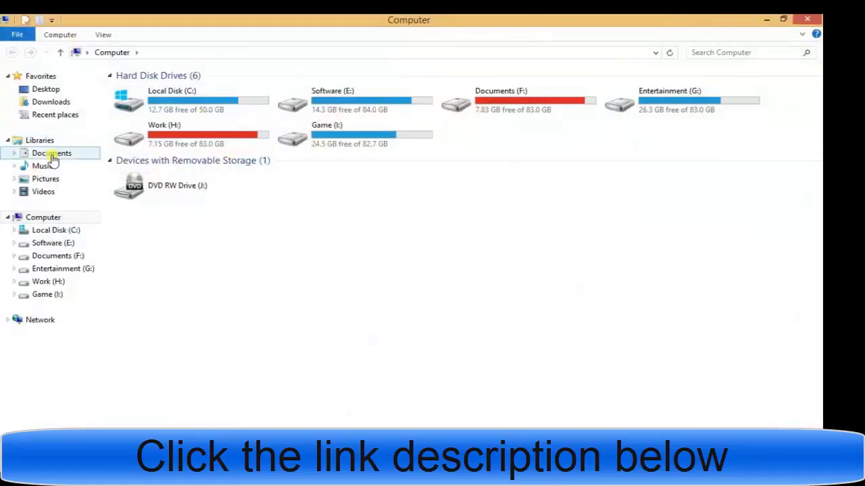
pyautogui.click(52, 153)
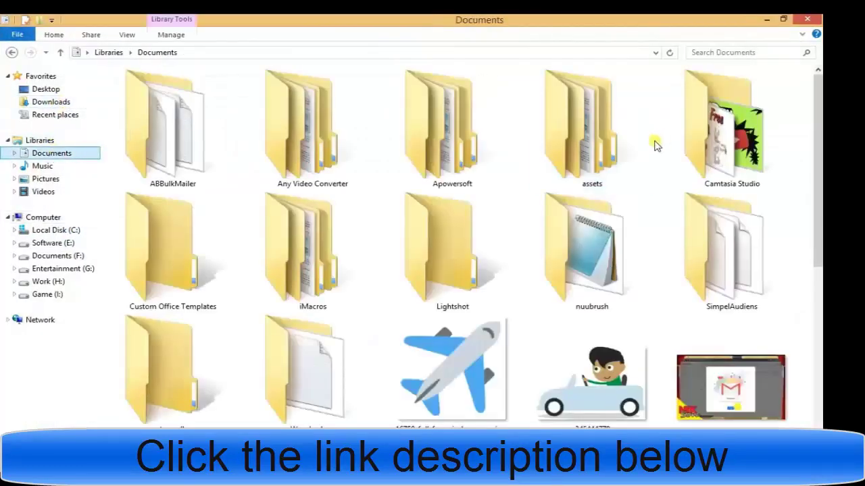
pyautogui.doubleClick(743, 135)
pyautogui.doubleClick(215, 265)
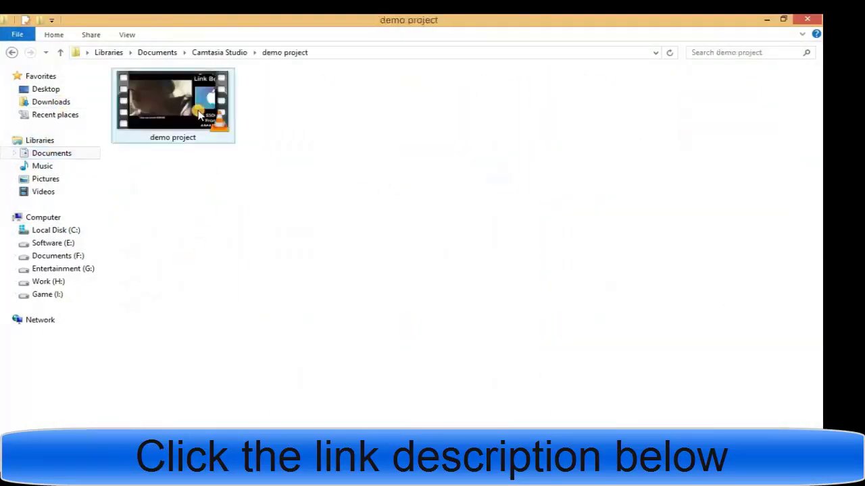
# Step: Rename the demo project video file as "Motivational Video For success in life 2019"
pyautogui.rightClick(198, 111)
pyautogui.click(233, 337)
pyautogui.hotkey('ctrl', 'v')
pyautogui.press('Return')
# Step: Open the renamed video's file details and set both title and subtitle to "Motivational Video For success in life 2019"
pyautogui.rightClick(193, 108)
pyautogui.click(253, 371)
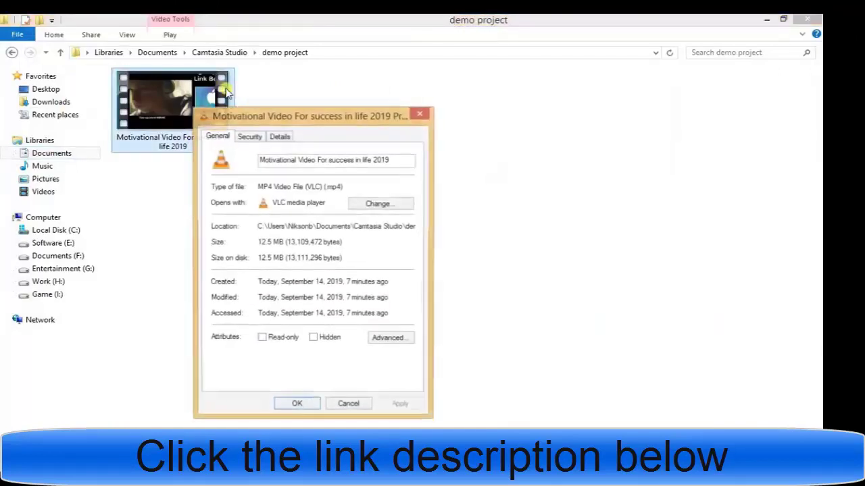
pyautogui.click(280, 136)
pyautogui.click(323, 182)
pyautogui.hotkey('ctrl', 'v')
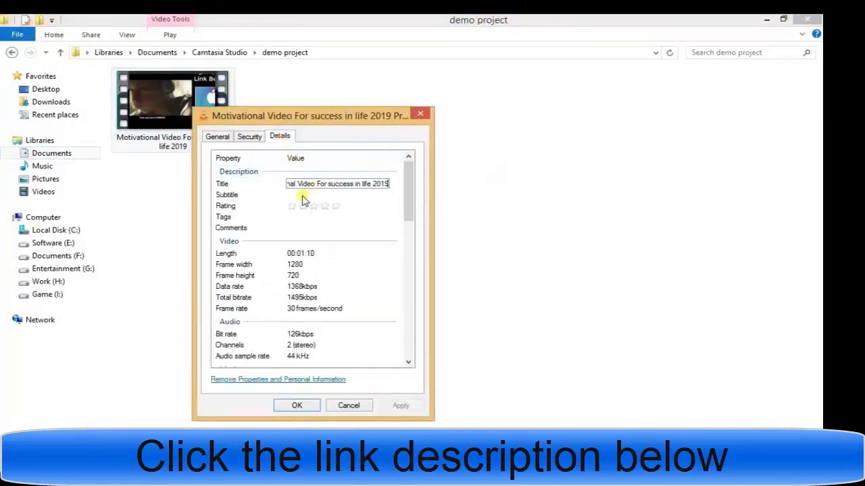
pyautogui.click(304, 195)
pyautogui.hotkey('ctrl', 'v')
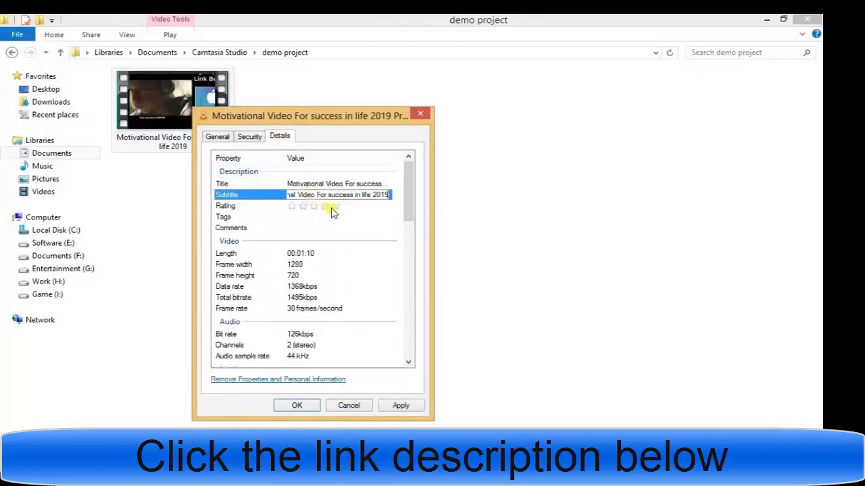
# Step: Fill the video file's tags and comments with "Motivational Video For success in life 2019"
pyautogui.click(333, 205)
pyautogui.click(332, 216)
pyautogui.hotkey('ctrl', 'v')
pyautogui.click(337, 230)
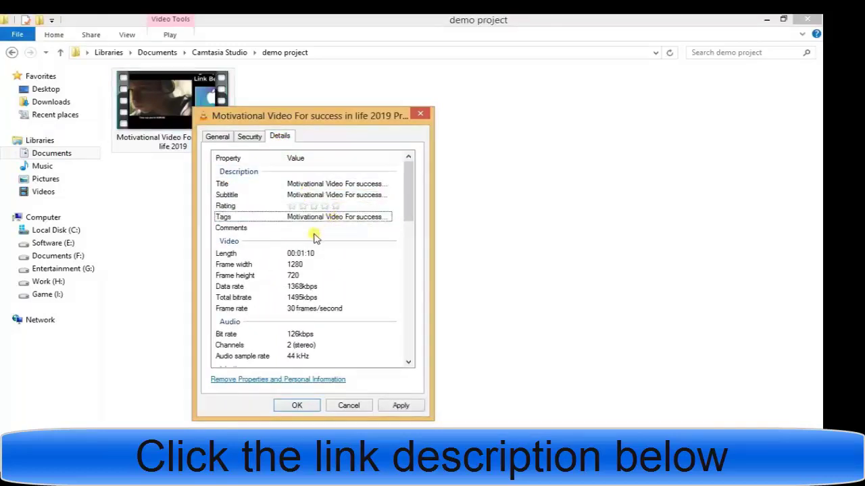
pyautogui.click(322, 227)
pyautogui.write('Motivational Video For success in life 2019')
# Step: Set the video file's year to 2019 and its genre to Education, and save the file details
pyautogui.click(346, 308)
pyautogui.scroll(-4, 351, 310)
pyautogui.click(328, 245)
pyautogui.click(333, 255)
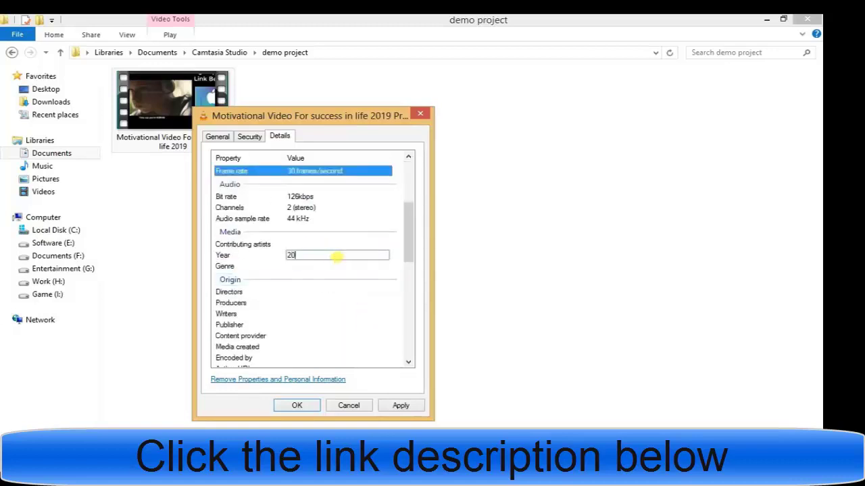
pyautogui.click(315, 268)
pyautogui.click(318, 266)
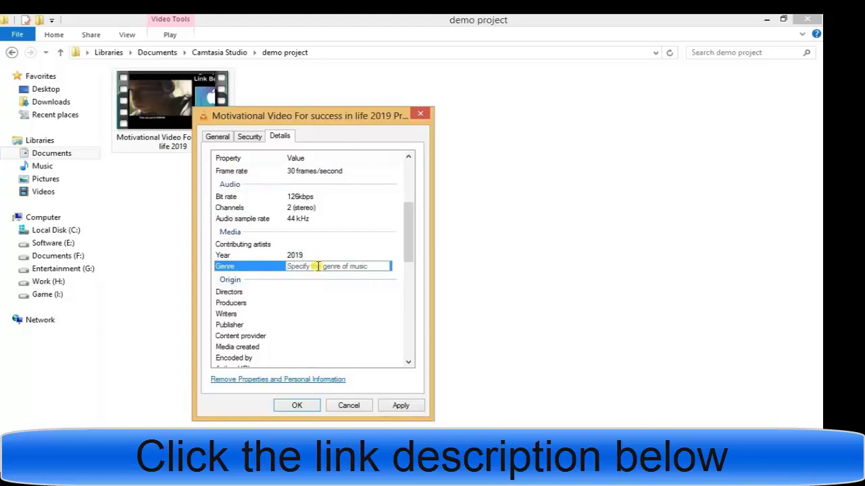
pyautogui.write('eDUCA')
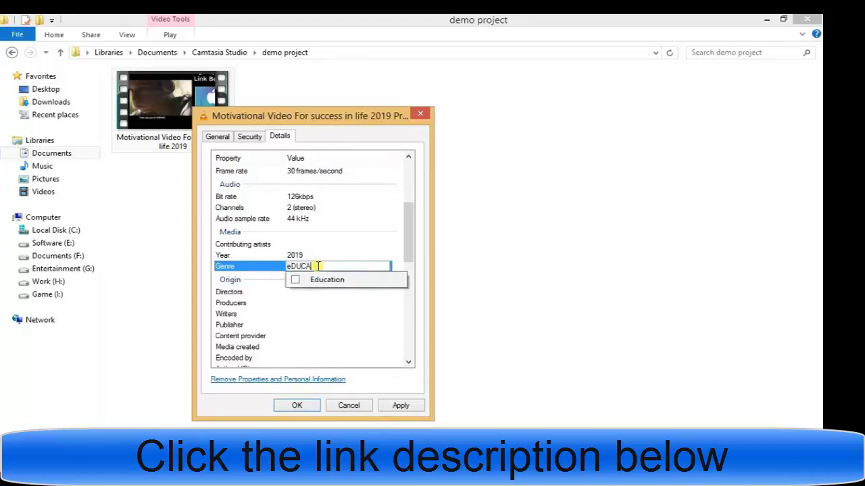
pyautogui.write('TION;')
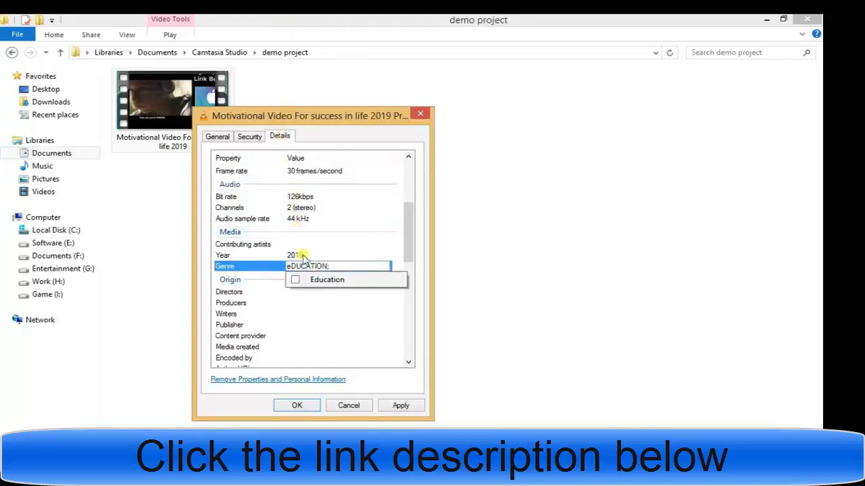
pyautogui.click(338, 279)
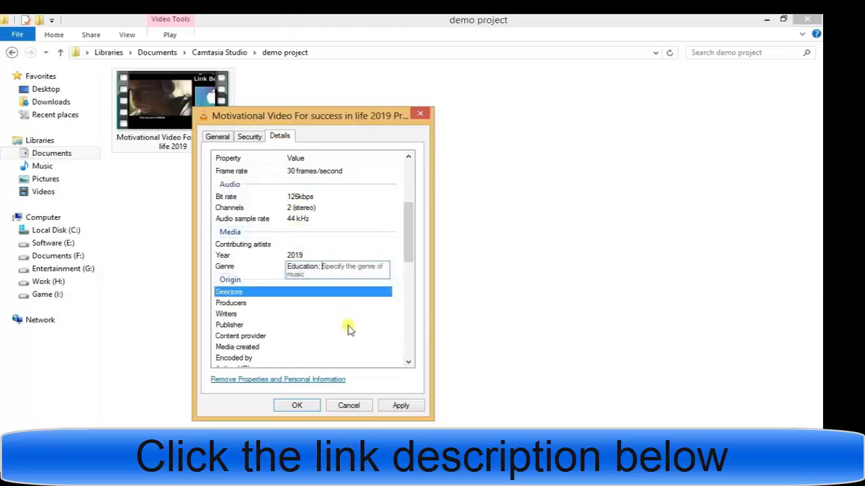
pyautogui.click(299, 407)
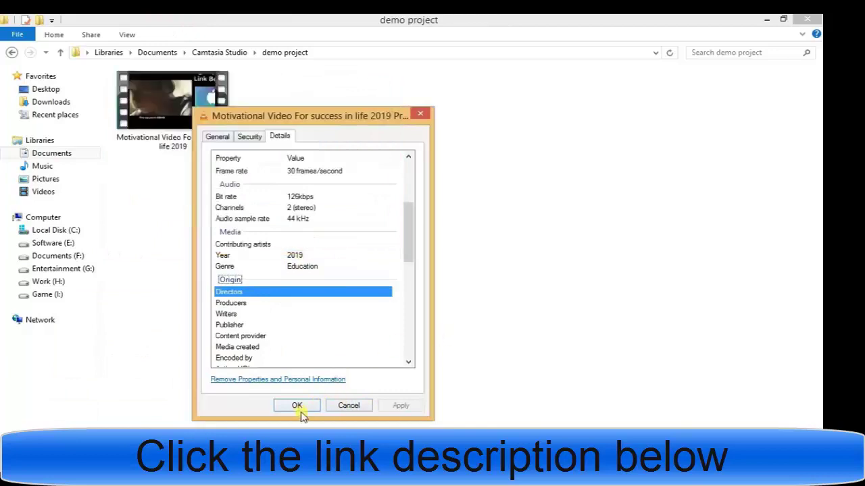
pyautogui.click(364, 410)
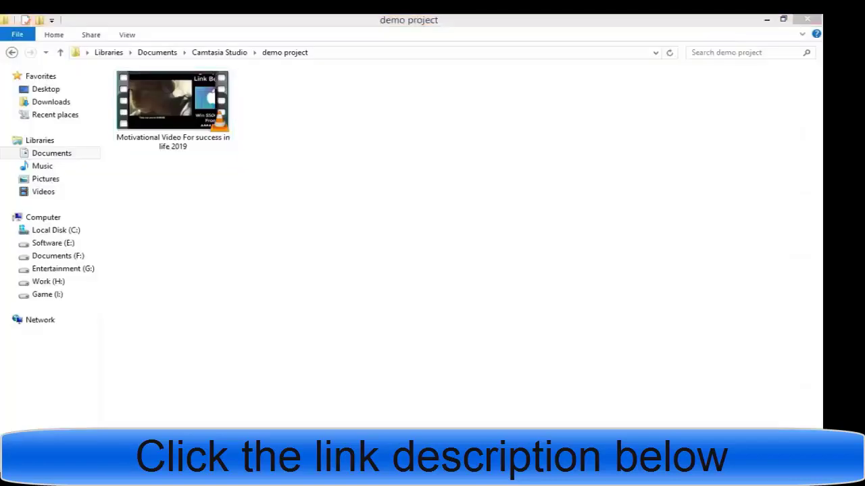
# Step: Reopen the video's file details and review its title, subtitle, tags and comments
pyautogui.click(159, 88)
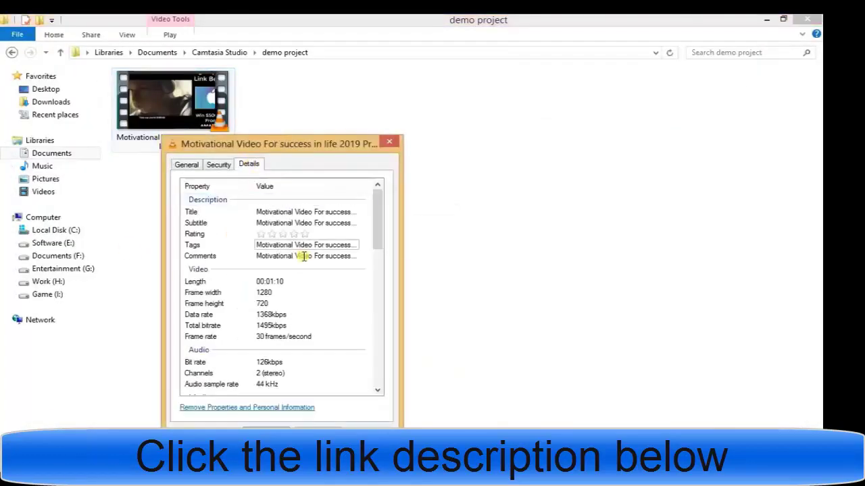
pyautogui.click(274, 425)
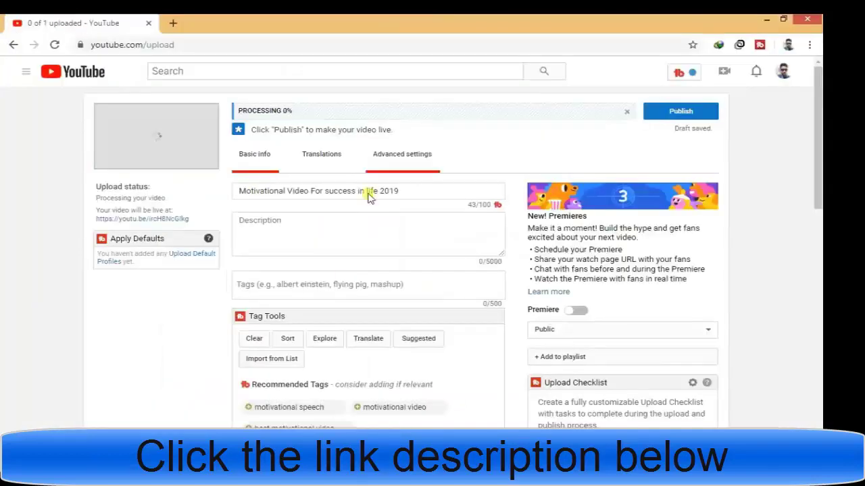
# Step: Add the recommended tags "motivational speech", "motivational video" and "best motivational video" to the YouTube upload
pyautogui.scroll(-1, 304, 358)
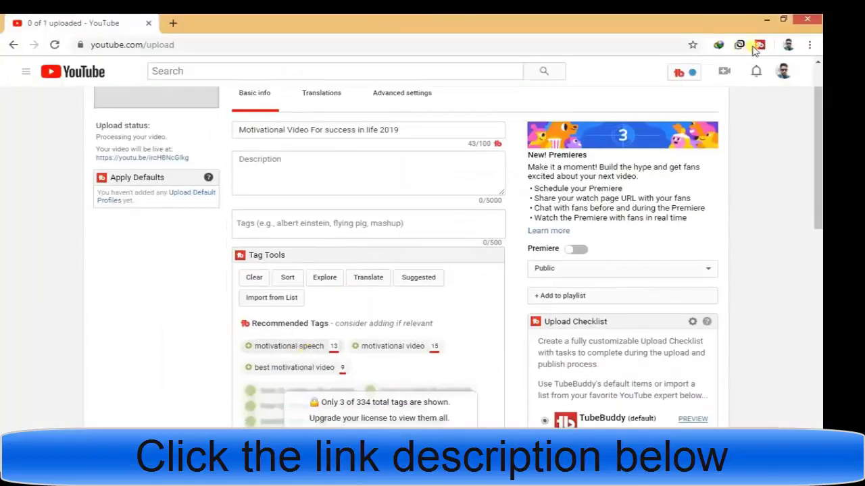
pyautogui.click(304, 351)
pyautogui.click(401, 347)
pyautogui.click(294, 365)
# Step: Write "#YOURCHANNELNAME #MOTIVATIONAL" and, on a separate line, "PUT YOUR CPA OFFER LINK HERE" in the video description
pyautogui.click(289, 159)
pyautogui.write('#')
pyautogui.write('YOUR')
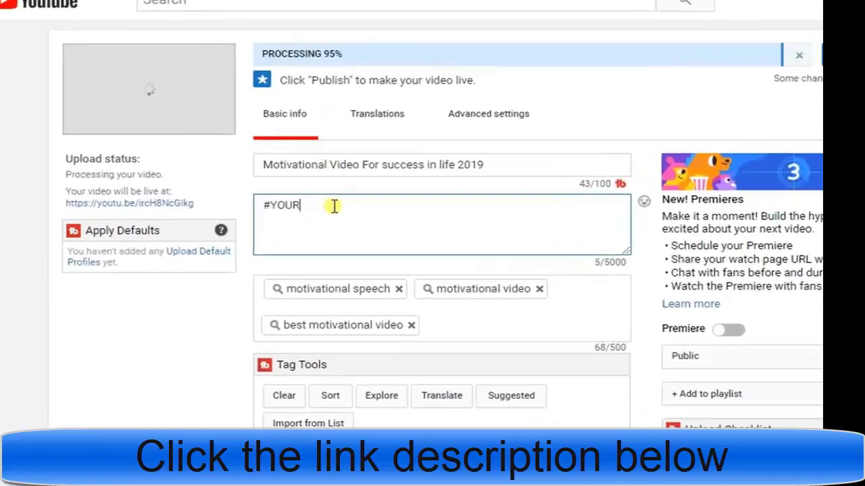
pyautogui.write('CHANNELNAME #MOTIVATIONAL')
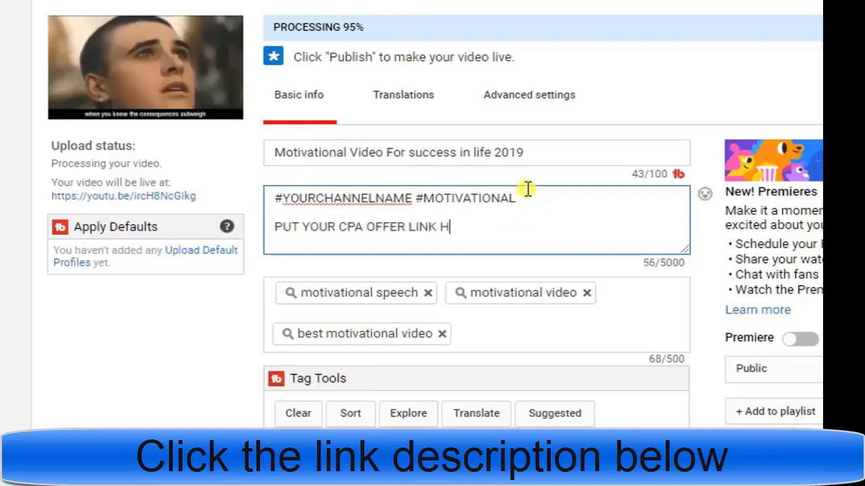
pyautogui.moveTo(486, 227); pyautogui.dragTo(219, 230)
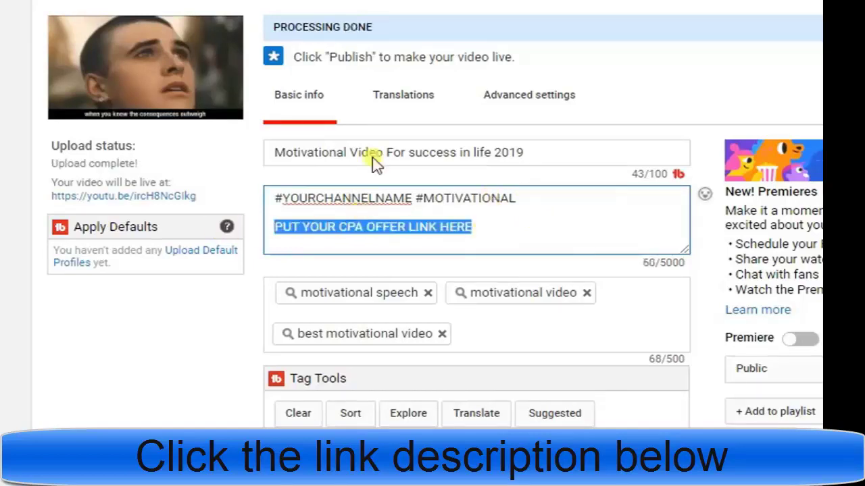
# Step: Enter GOOgle.COM as a sample link in a new browser tab's address field and select it
pyautogui.click(273, 37)
pyautogui.write('GOO')
pyautogui.press('Right')
pyautogui.press('BackSpace')
pyautogui.press('BackSpace')
pyautogui.press('BackSpace')
pyautogui.press('BackSpace')
pyautogui.press('BackSpace')
pyautogui.press('BackSpace')
pyautogui.press('BackSpace')
pyautogui.press('BackSpace')
pyautogui.press('BackSpace')
pyautogui.press('BackSpace')
pyautogui.press('BackSpace')
pyautogui.press('BackSpace')
pyautogui.write('COM')
pyautogui.moveTo(241, 66); pyautogui.dragTo(77, 69)
# Step: Search Google for Bitly in another new tab
pyautogui.click(510, 32)
pyautogui.write('BITLY')
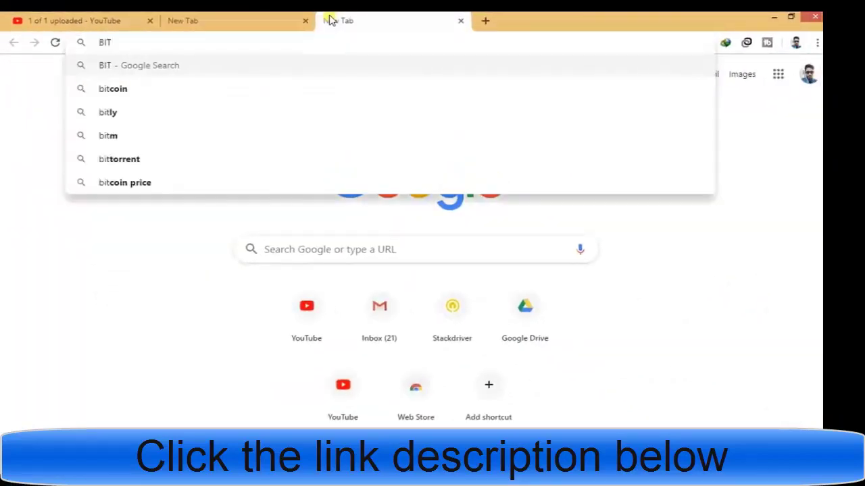
pyautogui.press('Return')
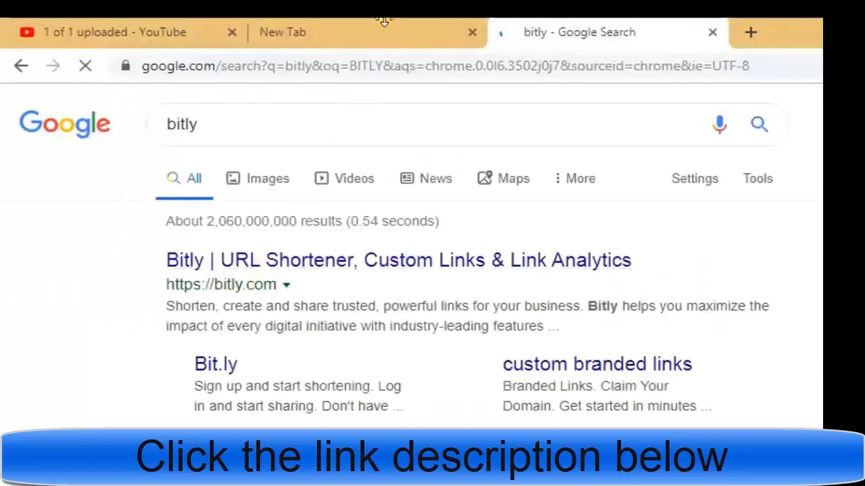
# Step: Copy the sample address GOOgle.COM into the link shortener on bitly.com, and close the extra tabs
pyautogui.click(222, 25)
pyautogui.hotkey('ctrl', 'c')
pyautogui.rightClick(276, 69)
pyautogui.click(610, 41)
pyautogui.click(595, 36)
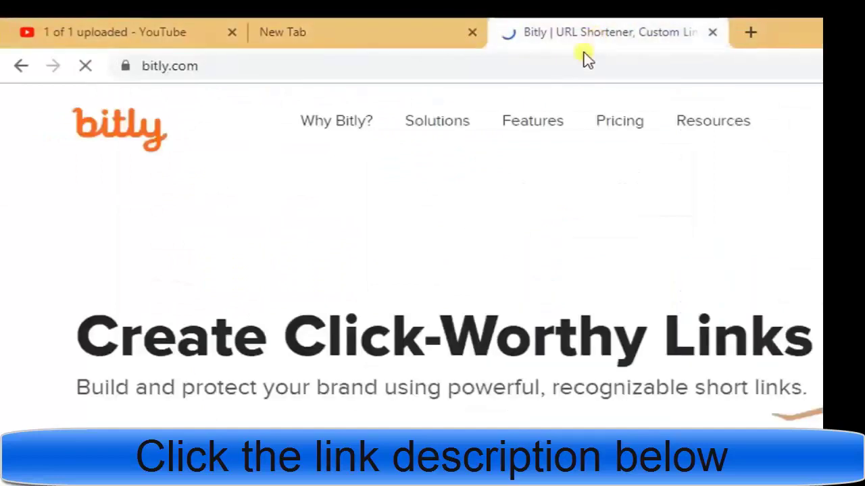
pyautogui.scroll(-4, 534, 385)
pyautogui.hotkey('ctrl', 'v')
pyautogui.tripleClick(301, 332)
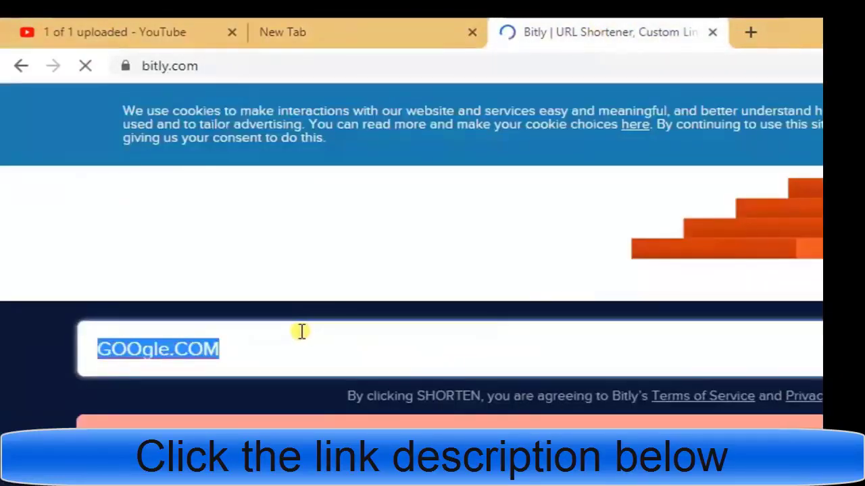
pyautogui.click(713, 33)
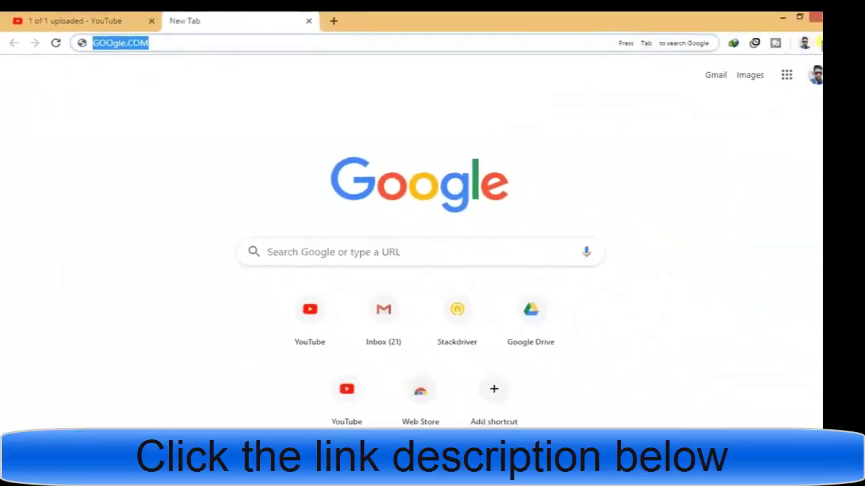
pyautogui.hotkey('ctrl', 'shift', 'n')
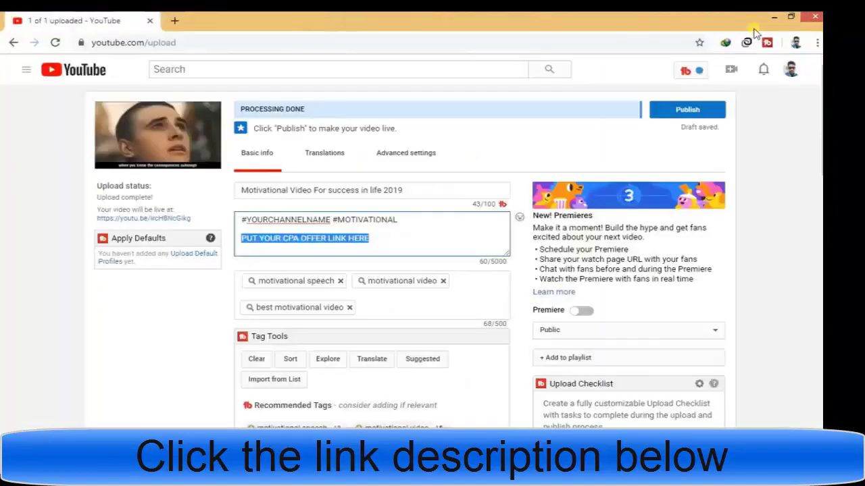